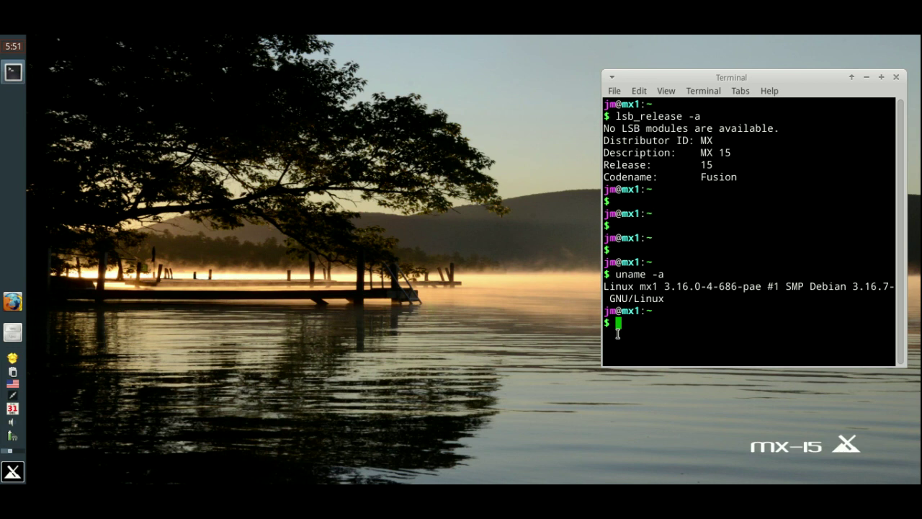
- Highlight the release description and codename in the lsb_release output, and minimize the terminal
drag(733, 154, 698, 152)
double_click(721, 177)
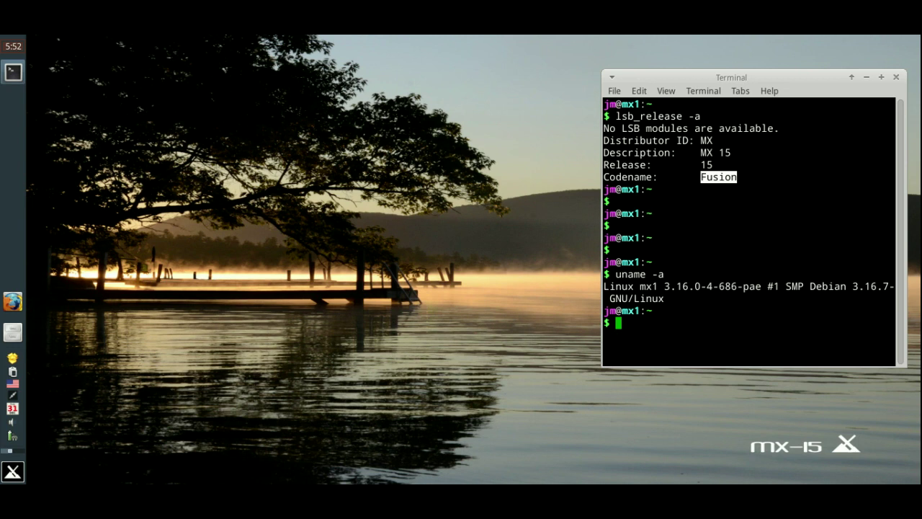
click(865, 76)
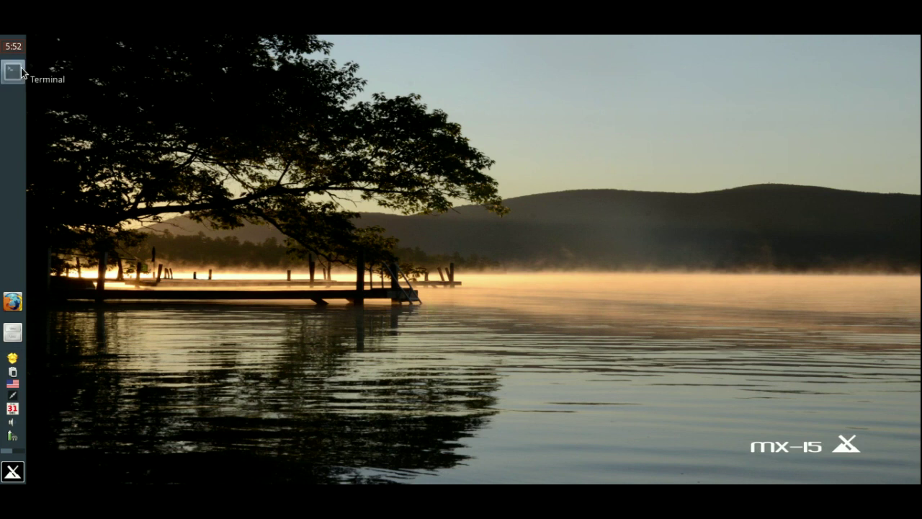
- Examine the installed programs listed under the application menu's categories, such as Recently Used, Development, Education, Internet and Multimedia
click(18, 472)
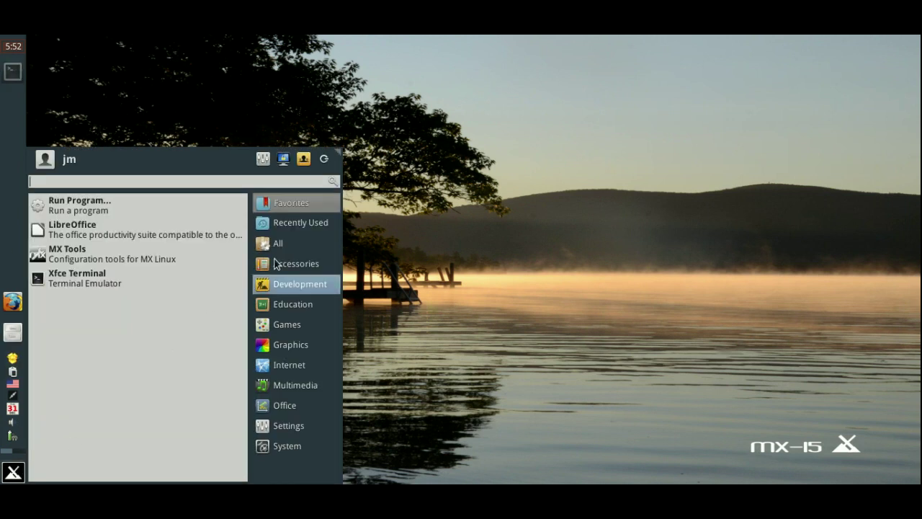
click(325, 224)
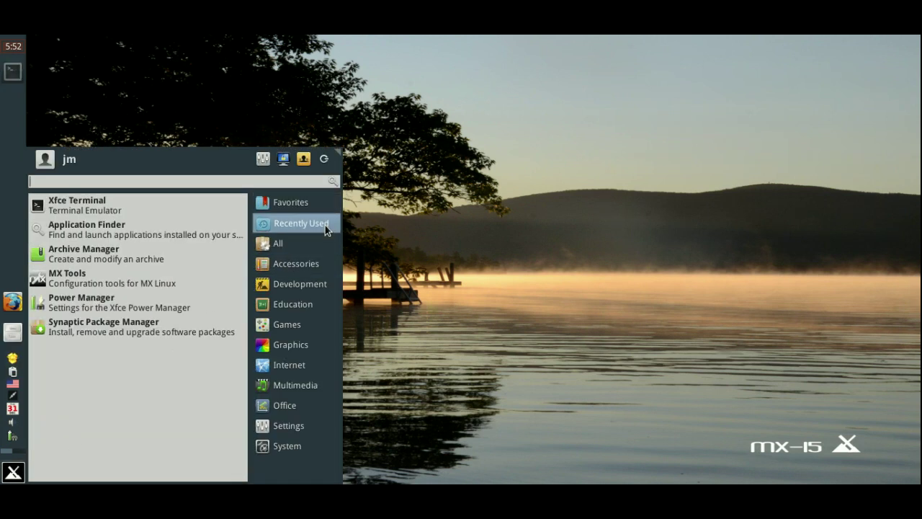
click(291, 239)
click(299, 272)
click(300, 274)
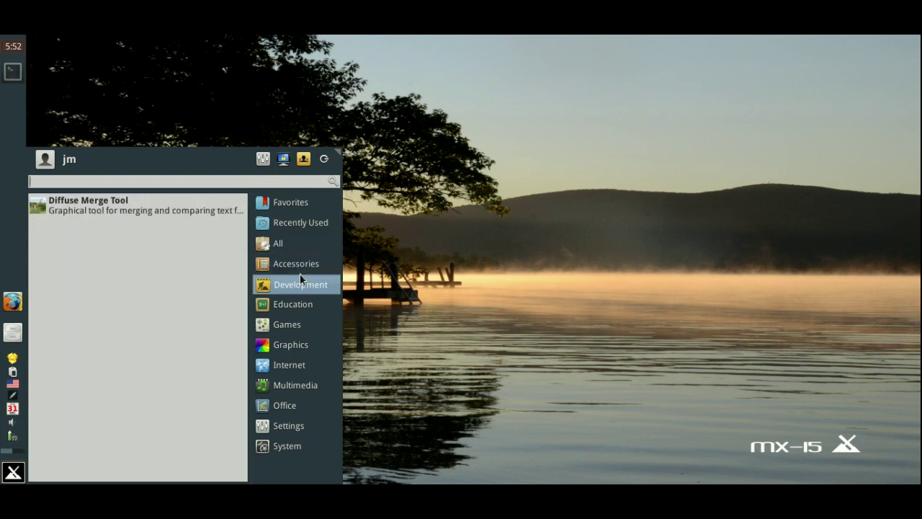
click(297, 303)
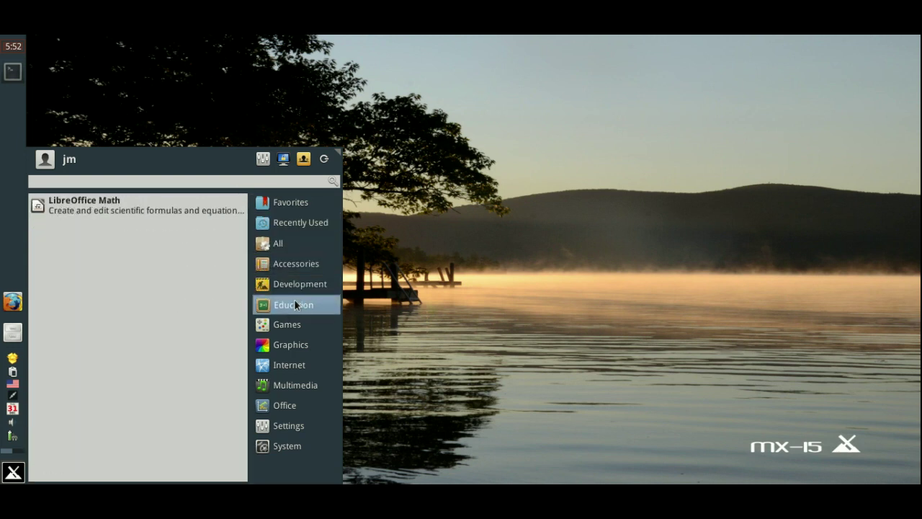
click(314, 358)
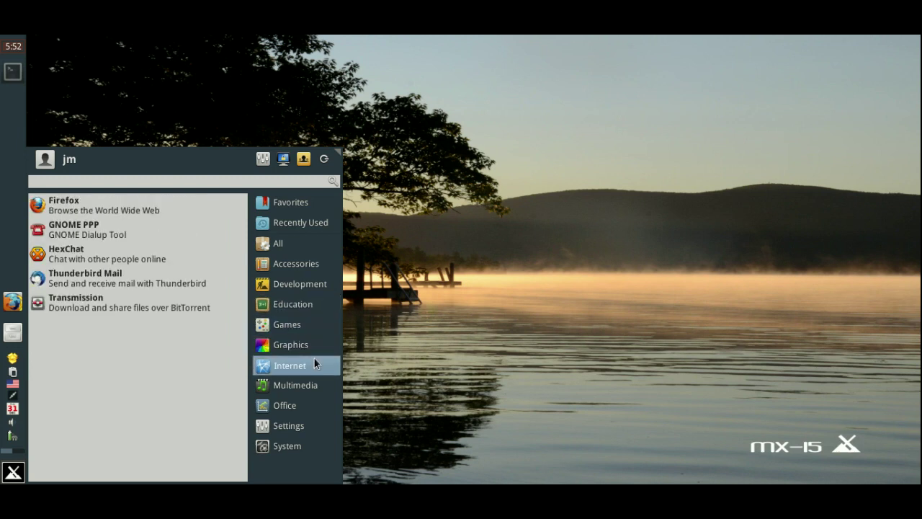
click(317, 384)
click(373, 311)
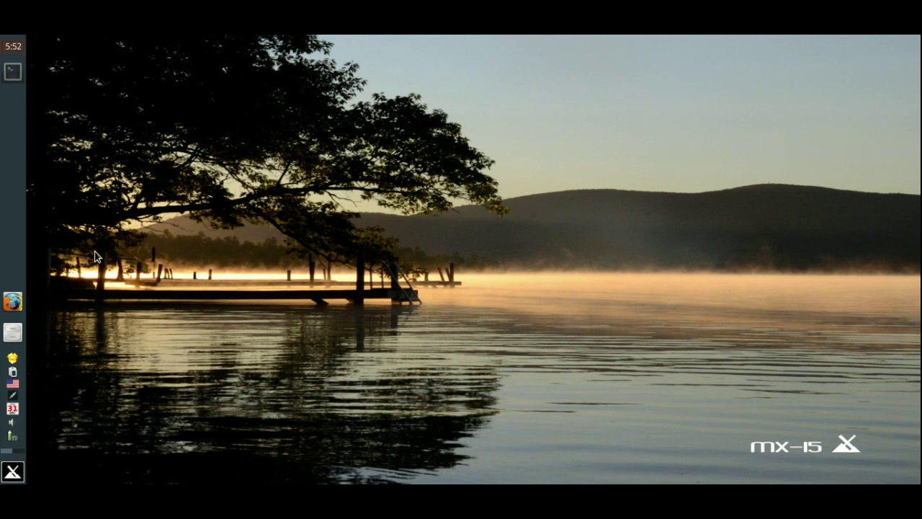
- Open the home folder in the file manager and view the Thunar version information
click(13, 331)
click(142, 57)
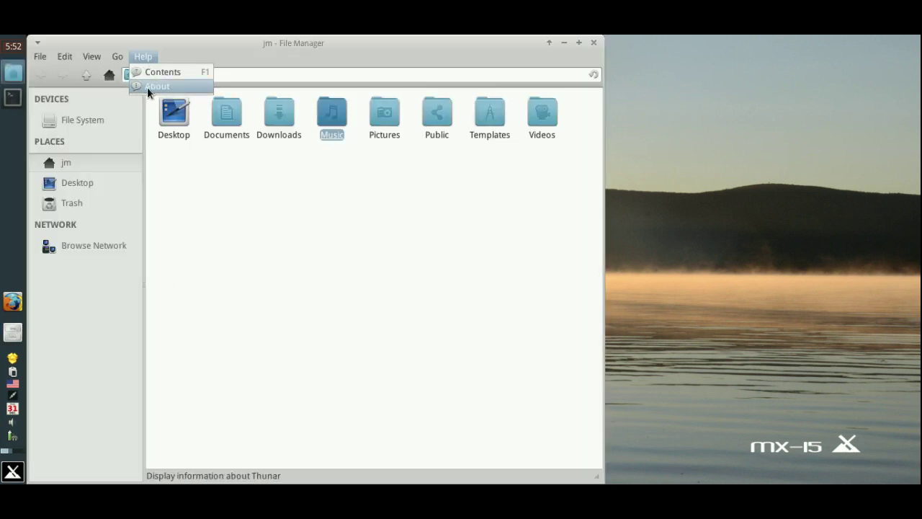
click(148, 87)
double_click(297, 302)
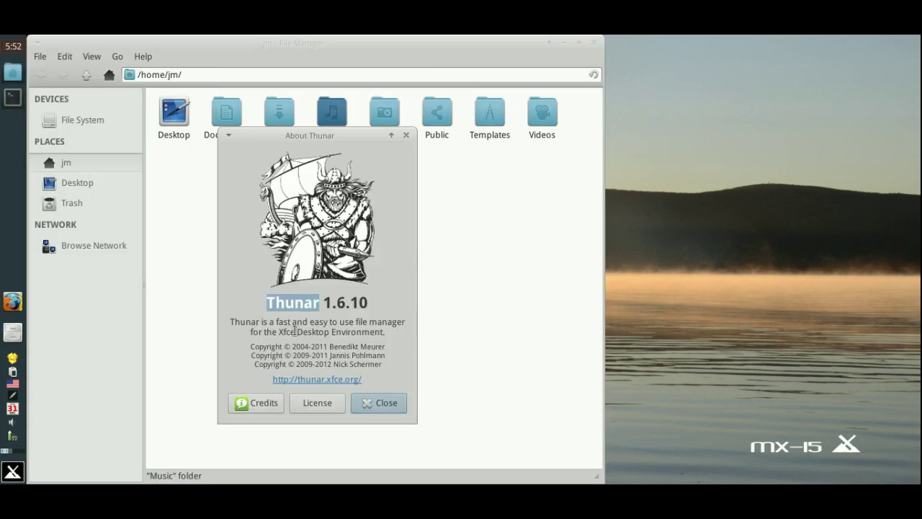
drag(348, 135, 420, 140)
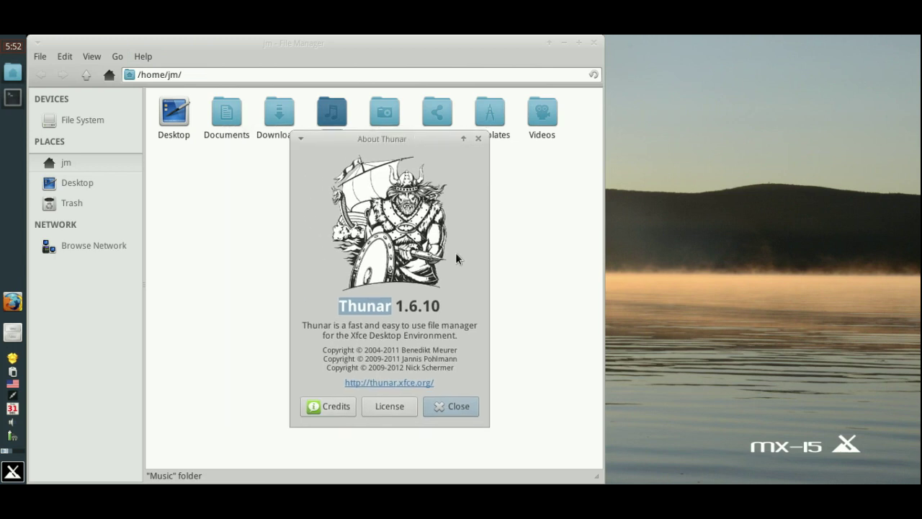
click(478, 138)
- Move the file manager window towards the middle of the desktop and close it
drag(422, 45, 510, 53)
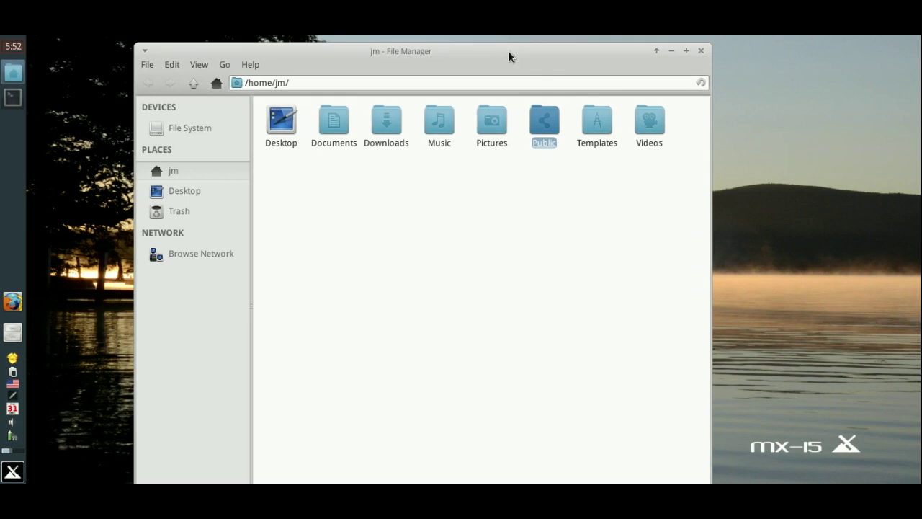
click(468, 247)
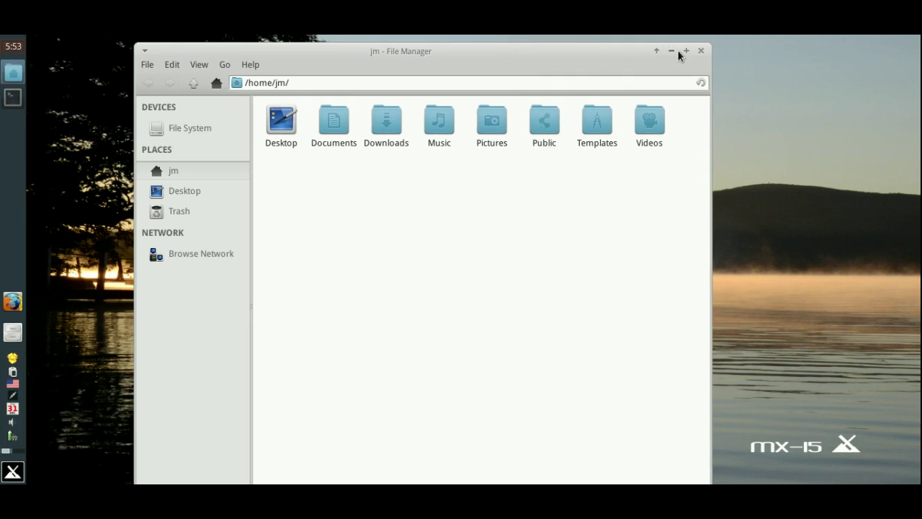
click(699, 50)
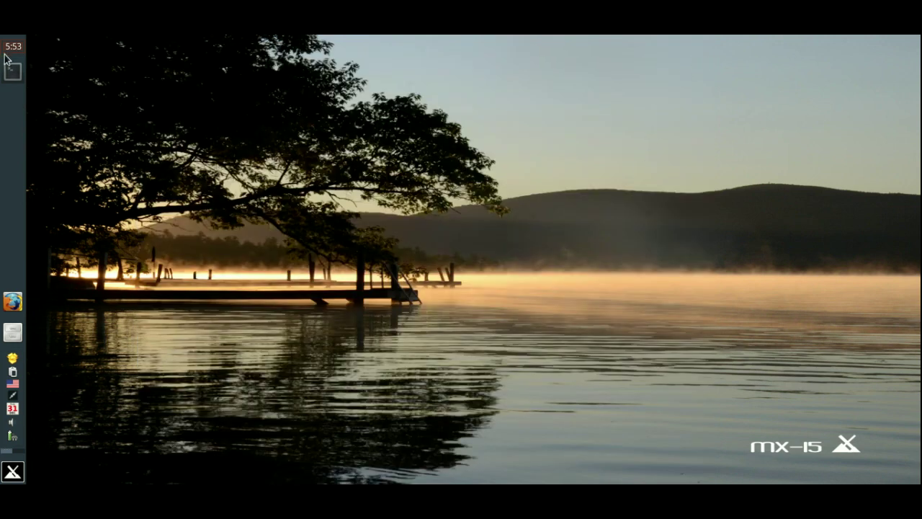
- Restore the terminal window and highlight the kernel version 3.16 in the uname output
click(11, 70)
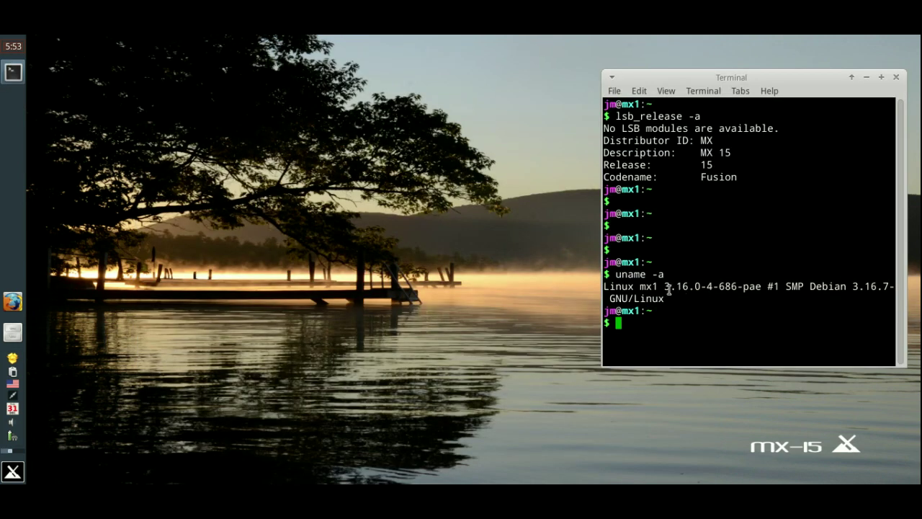
drag(664, 286, 688, 287)
- Look through the Internet, Office and Development programs in the application menu, and return to the terminal
click(10, 476)
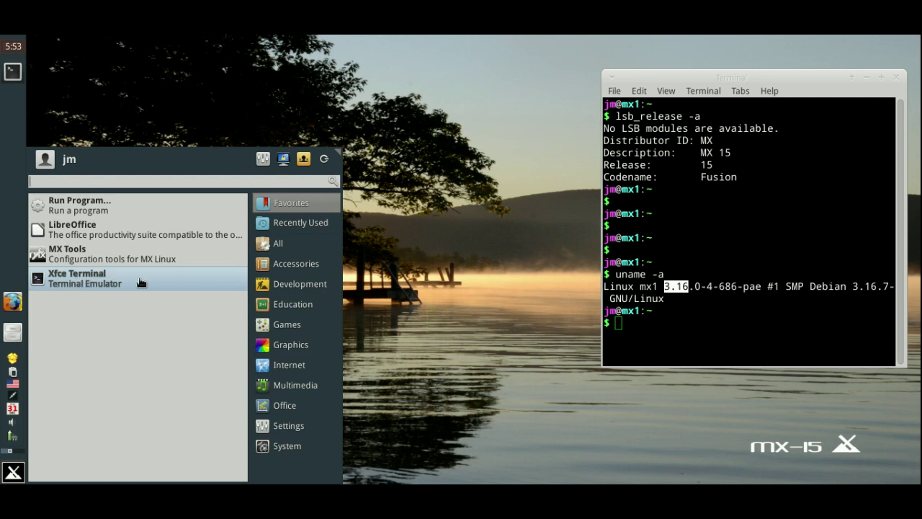
mouse_move(301, 375)
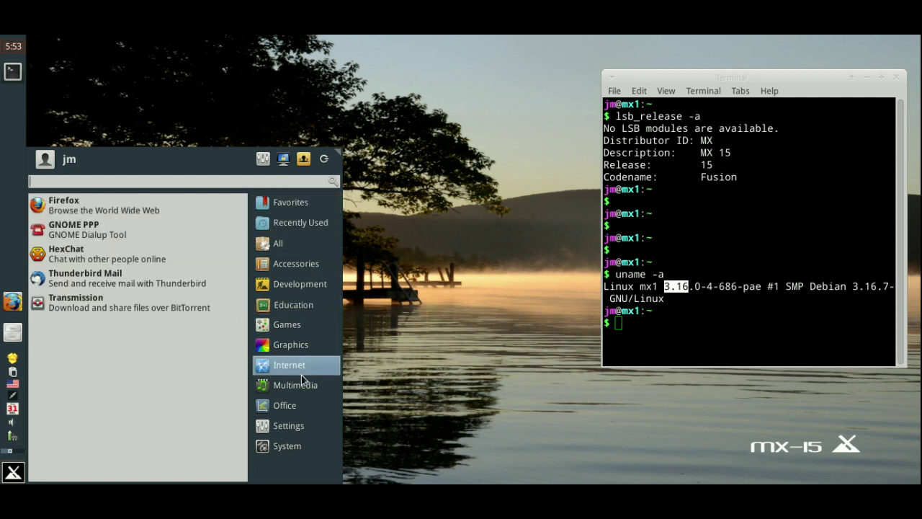
mouse_move(293, 405)
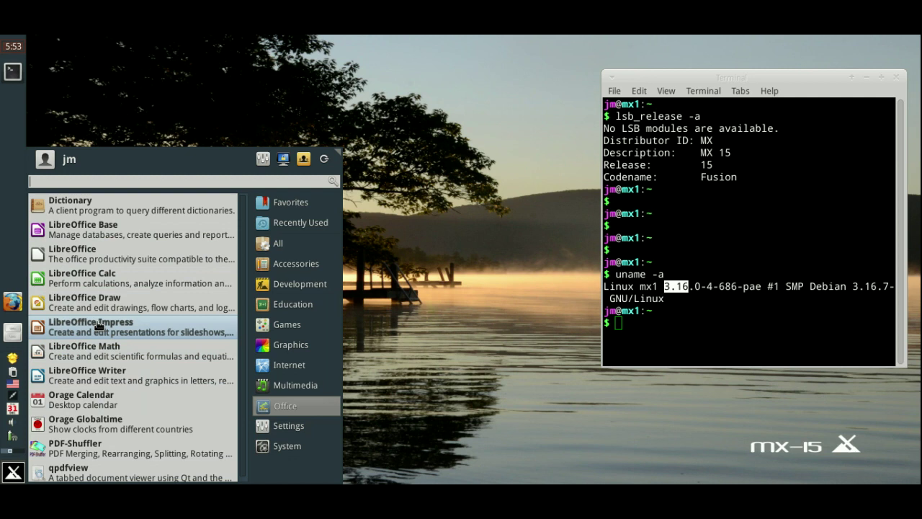
mouse_move(292, 360)
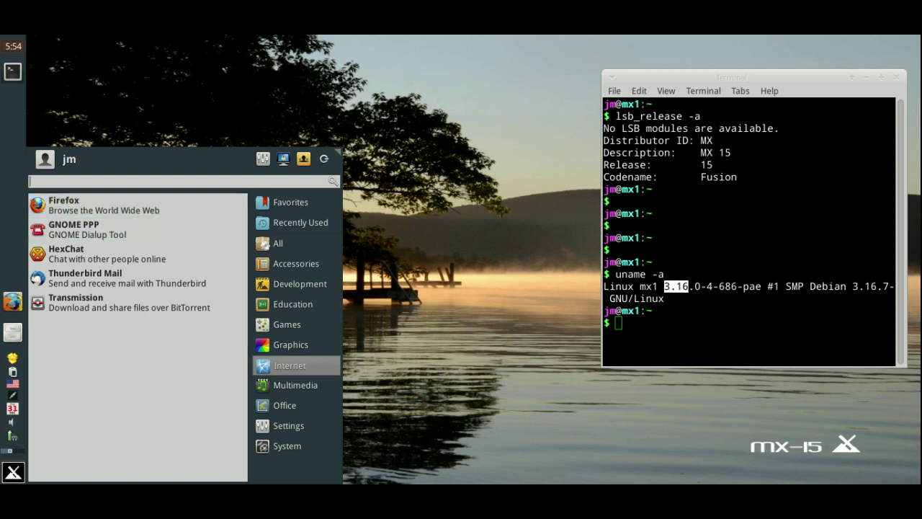
click(334, 284)
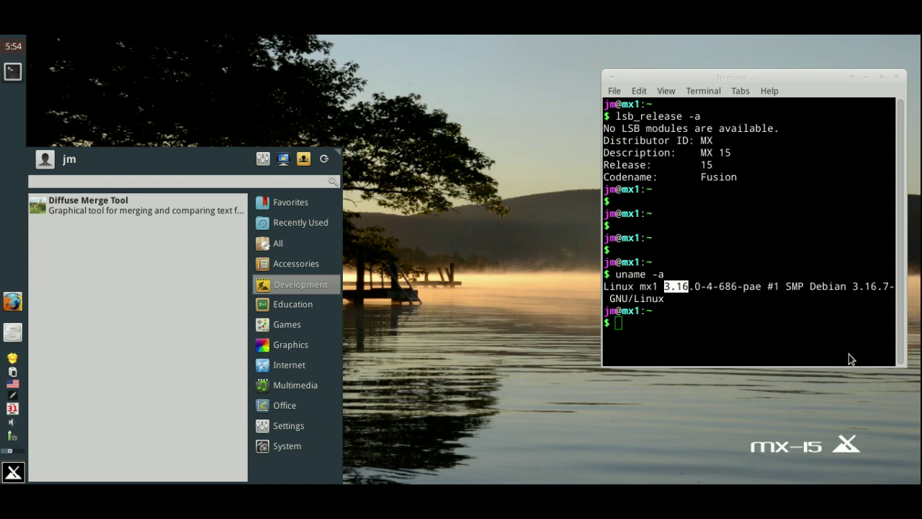
click(792, 328)
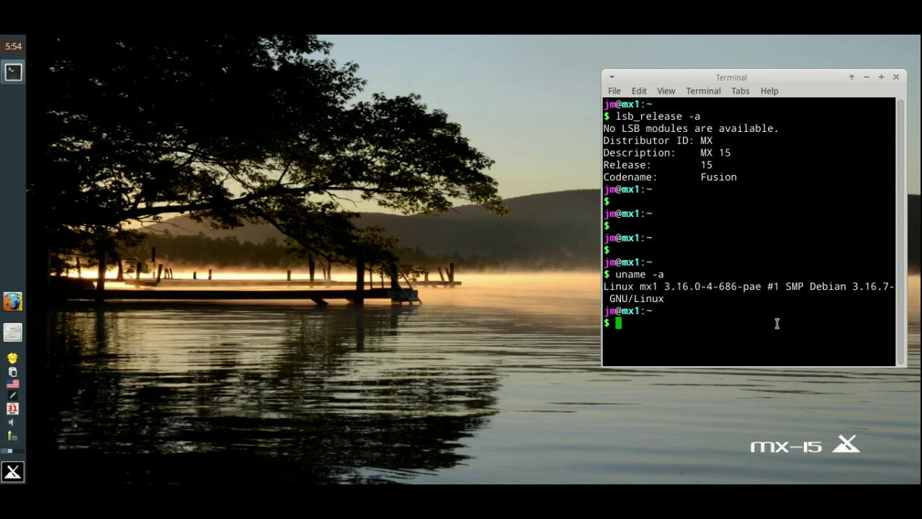
text(apt apt)
key(BackSpace)
key(BackSpace)
key(BackSpace)
key(BackSpace)
key(BackSpace)
key(BackSpace)
key(BackSpace)
- Move the terminal window to the middle of the desktop
drag(771, 82, 511, 125)
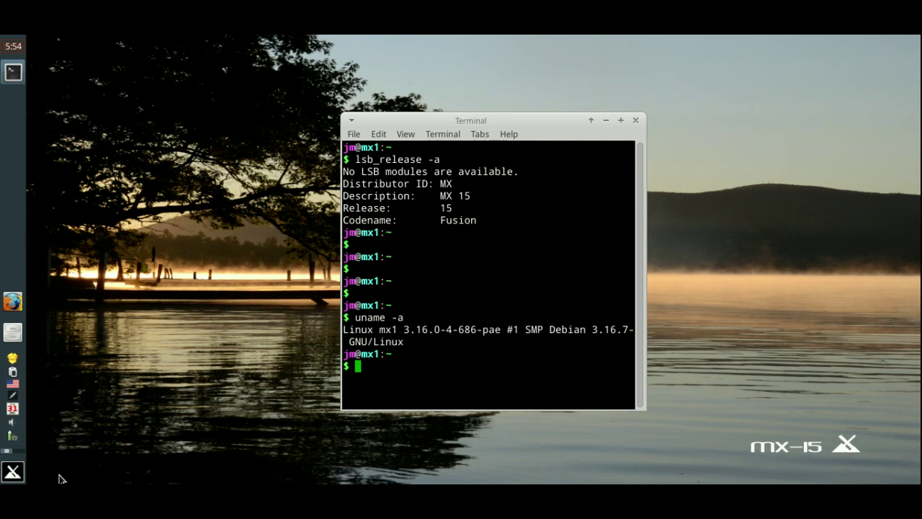
- Search the application menu for "gim", step down to the Mirage entry, and clear the search and close the menu
click(16, 477)
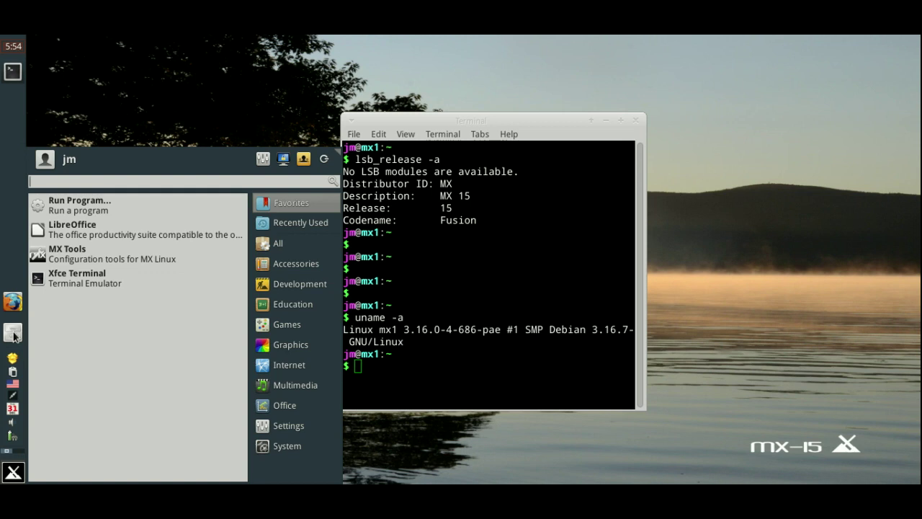
click(292, 304)
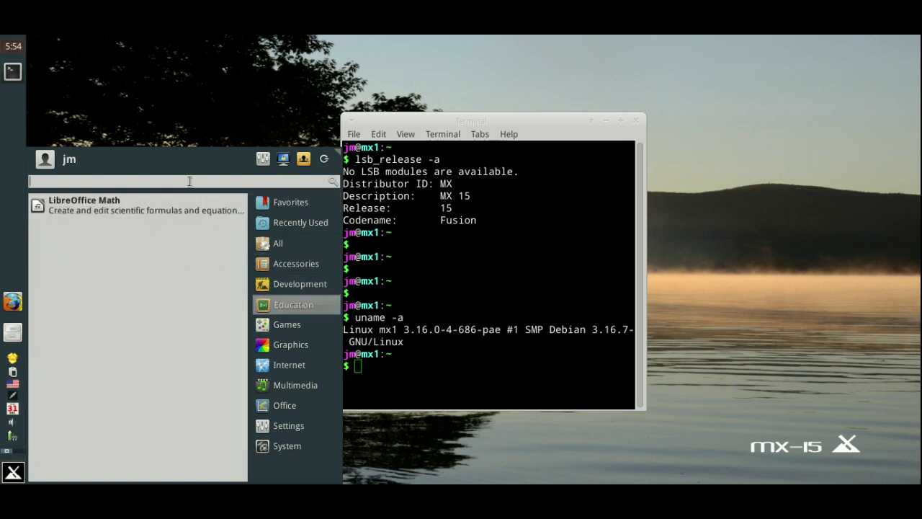
text(gim)
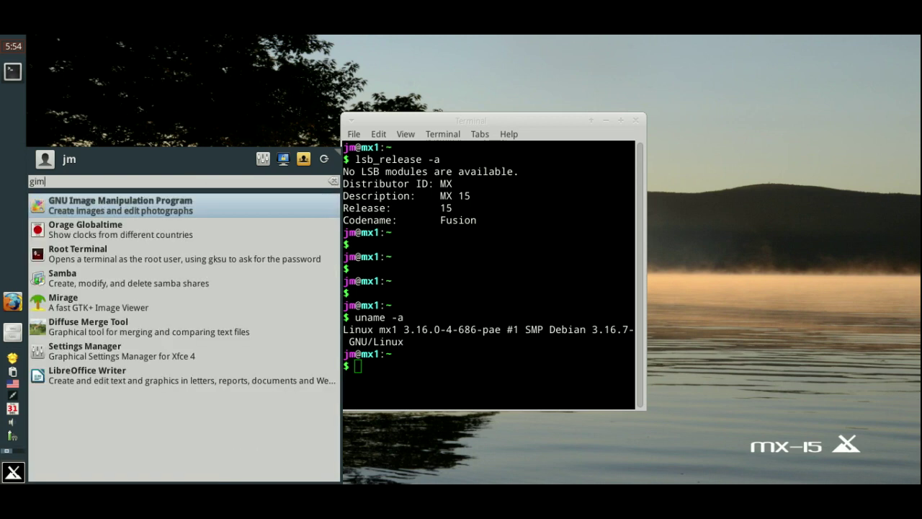
key(Down)
key(Down)
key(Down)
key(Down)
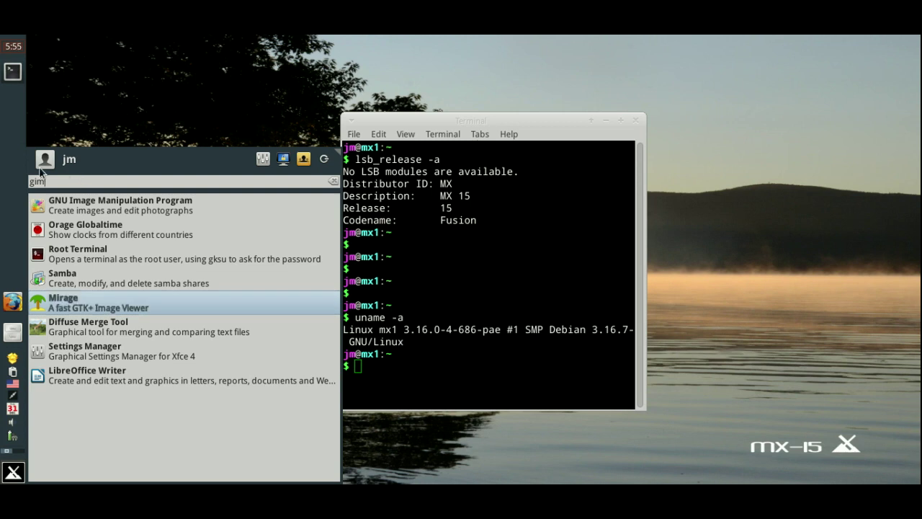
key(BackSpace)
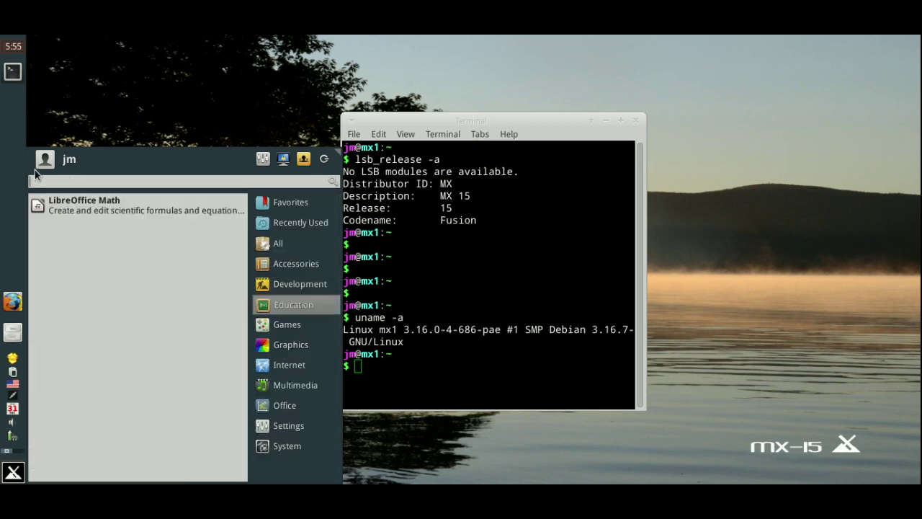
click(181, 104)
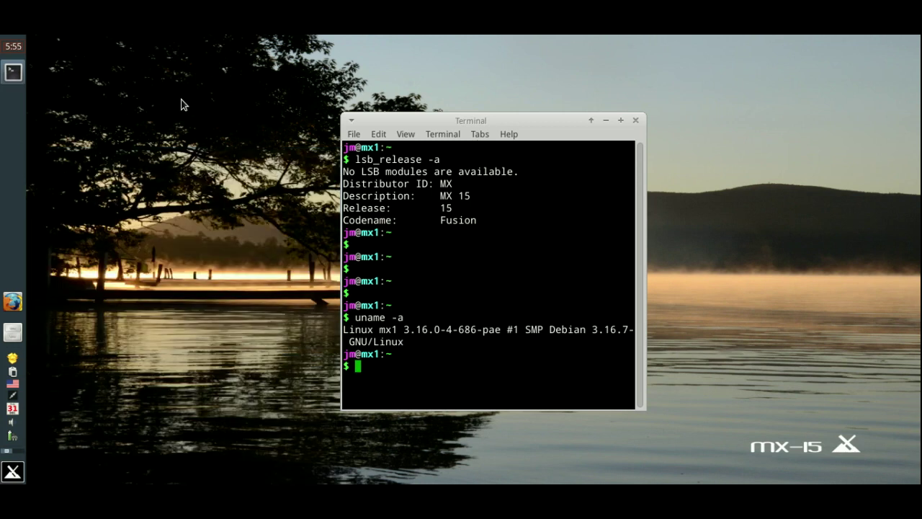